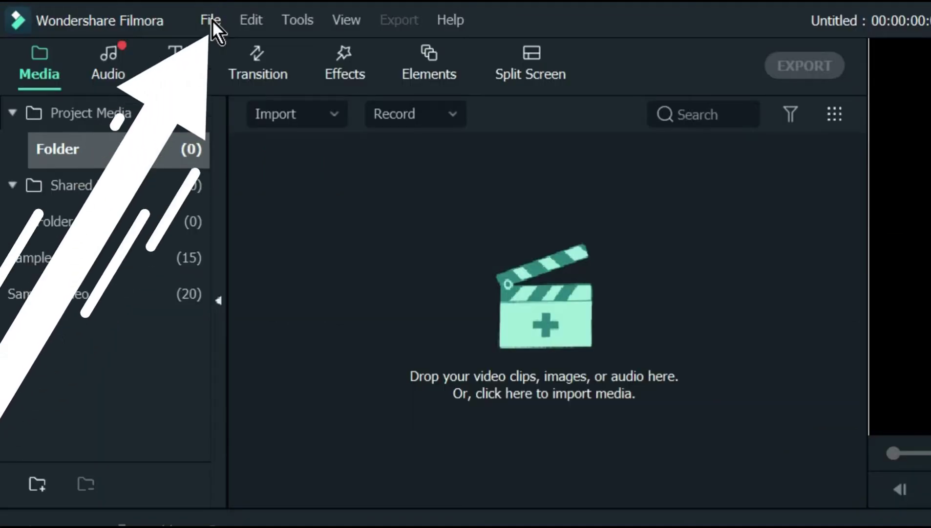
Step: Show the New Project aspect-ratio choices (16:9, 1:1, 9:16, 4:3, 21:9) from the File menu
click(113, 12)
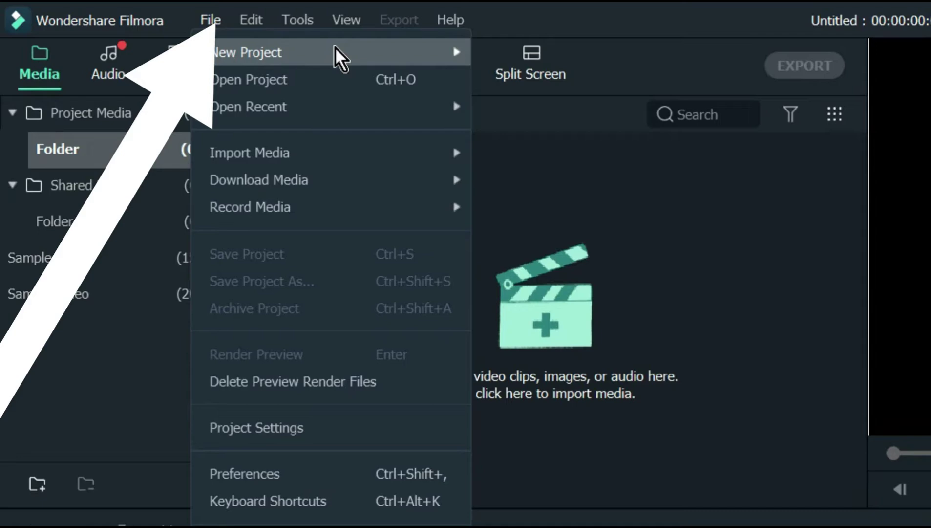
mouse_move(335, 46)
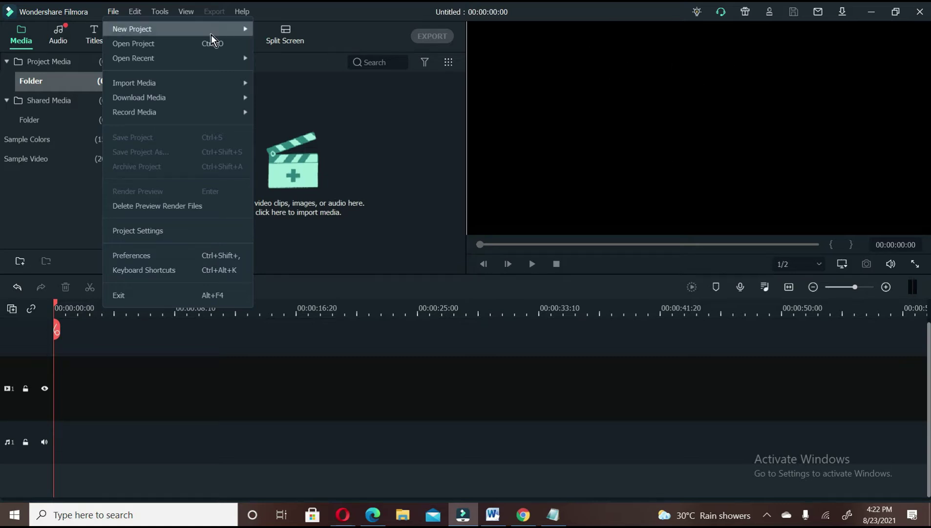
mouse_move(211, 35)
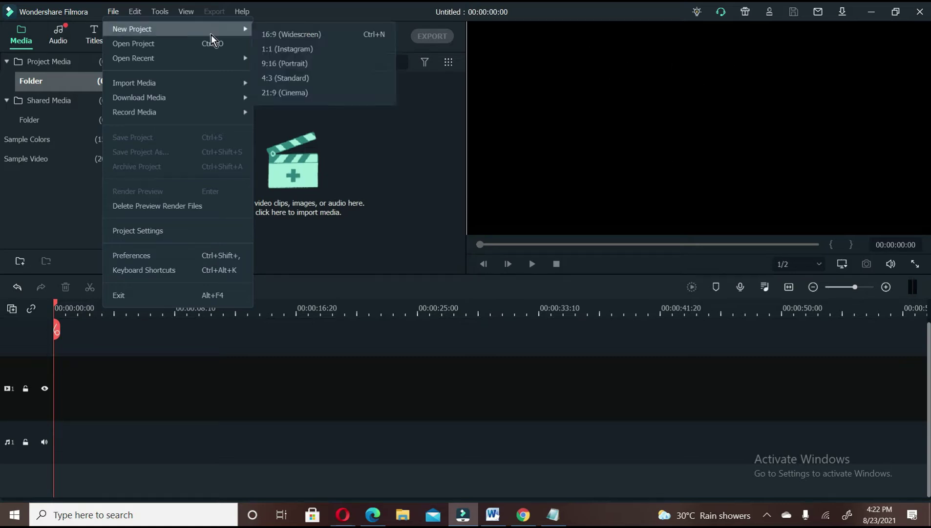
Step: Start a 1:1 Instagram project, import clip 3, and drag it onto the video track
click(297, 48)
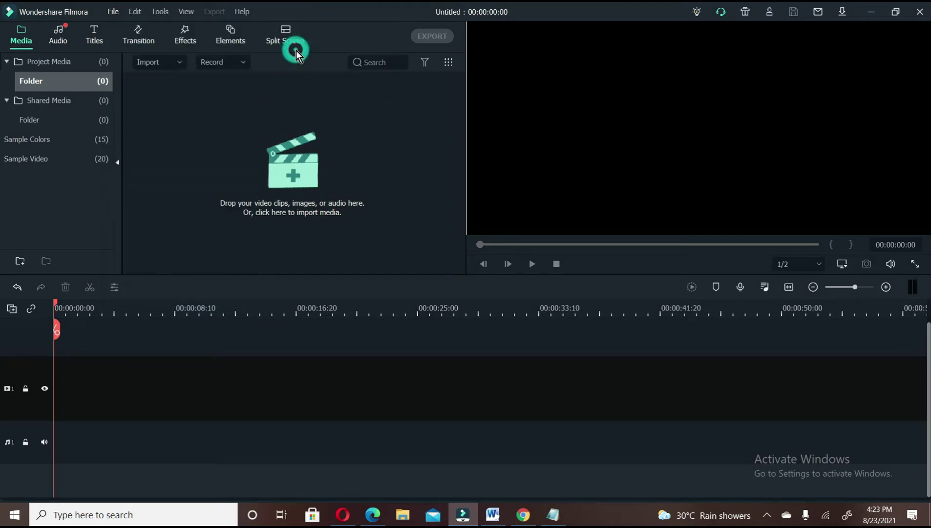
click(287, 156)
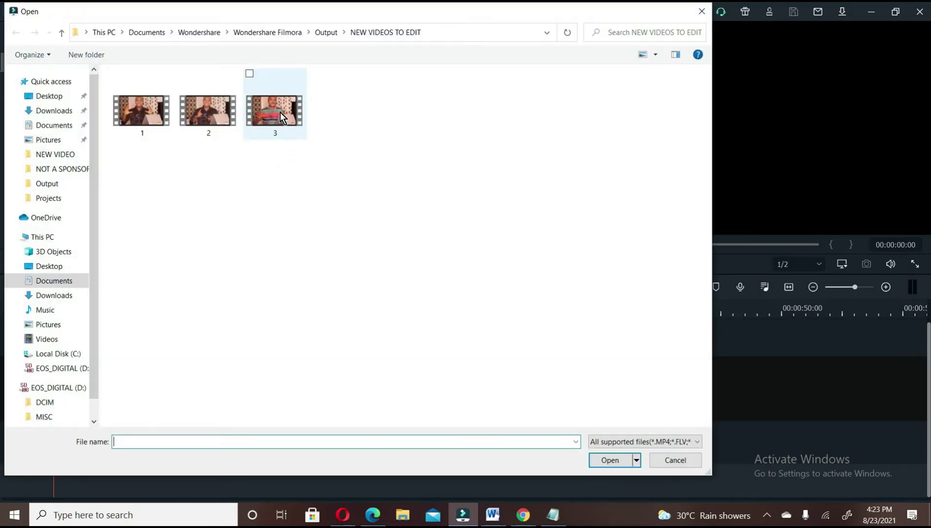
double_click(280, 112)
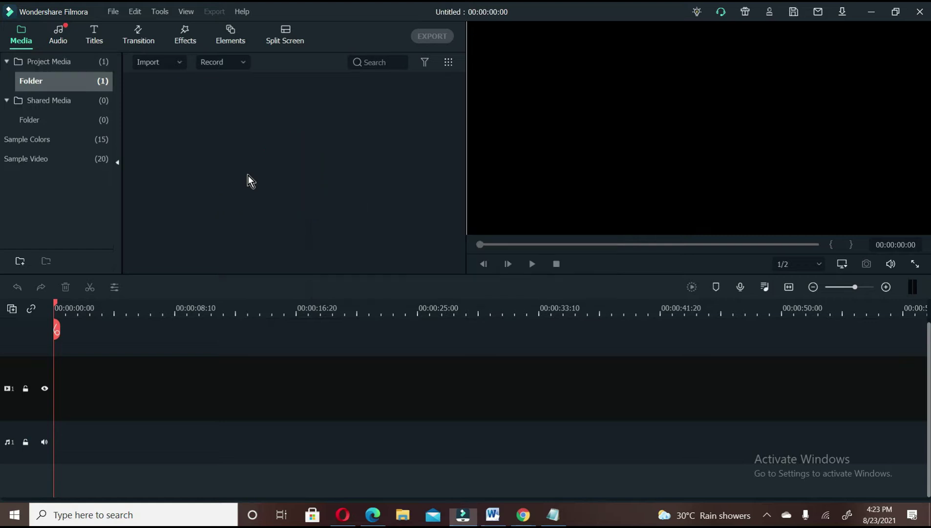
drag(186, 113, 188, 398)
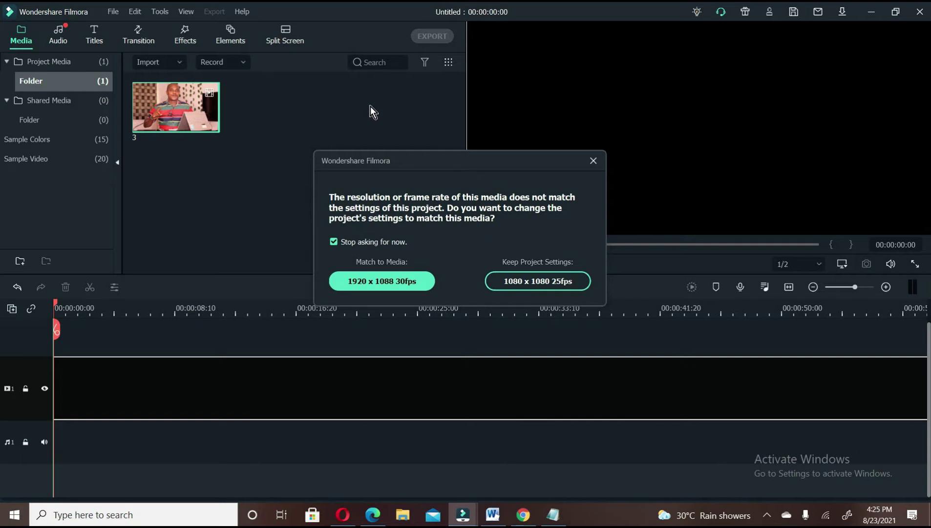
Step: Keep 1080 x 1080 25fps, then enlarge and reposition clip 3 to fill the square frame
click(513, 278)
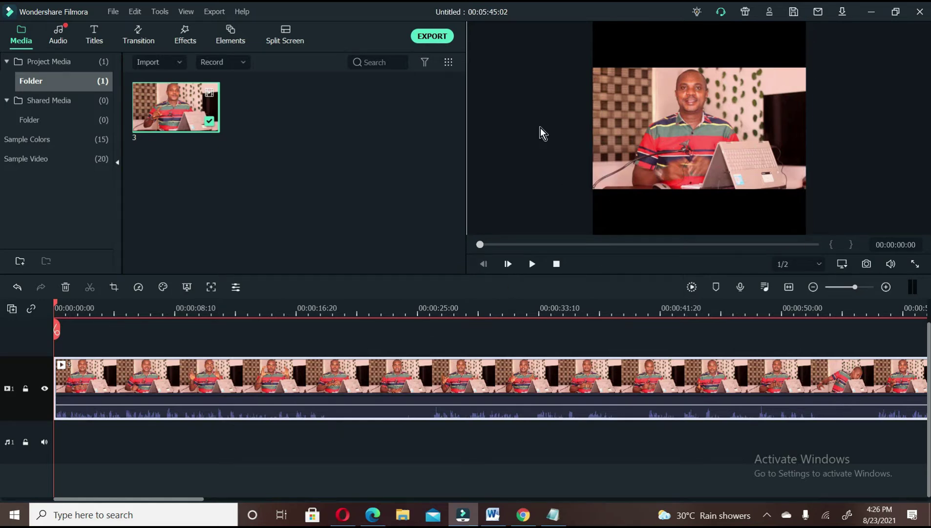
double_click(352, 374)
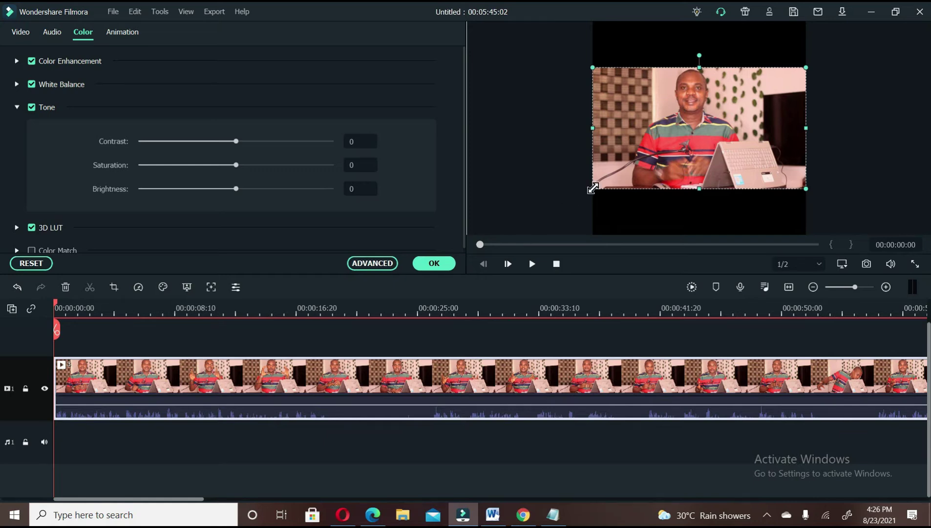
drag(592, 188, 562, 238)
drag(807, 67, 873, 18)
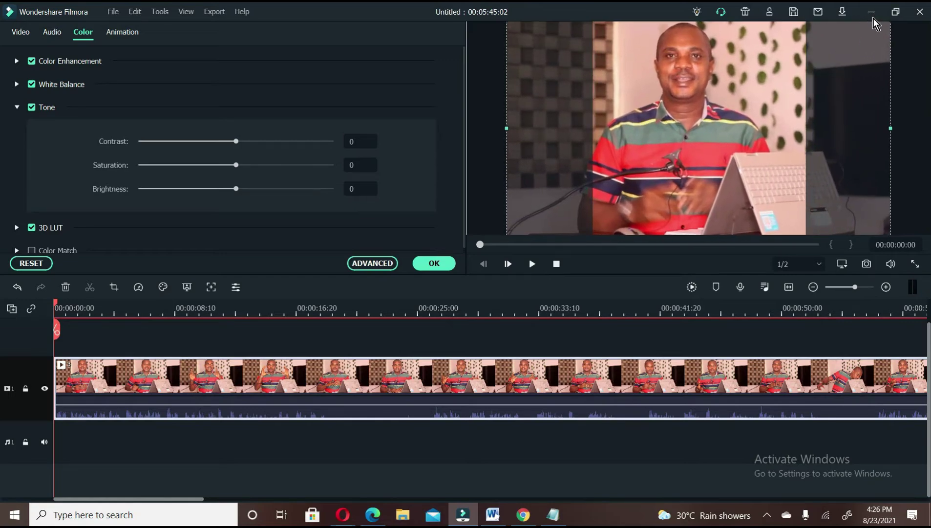
drag(716, 120, 726, 118)
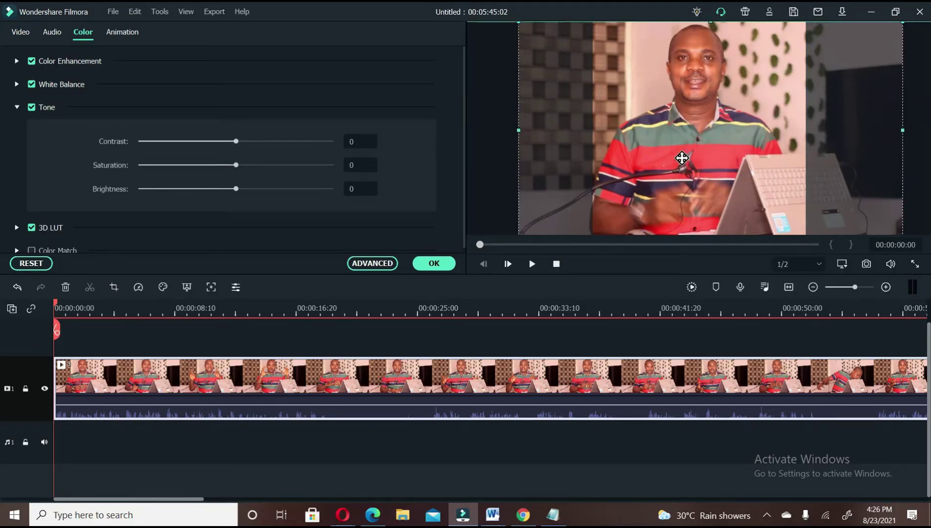
drag(682, 158, 685, 158)
click(436, 262)
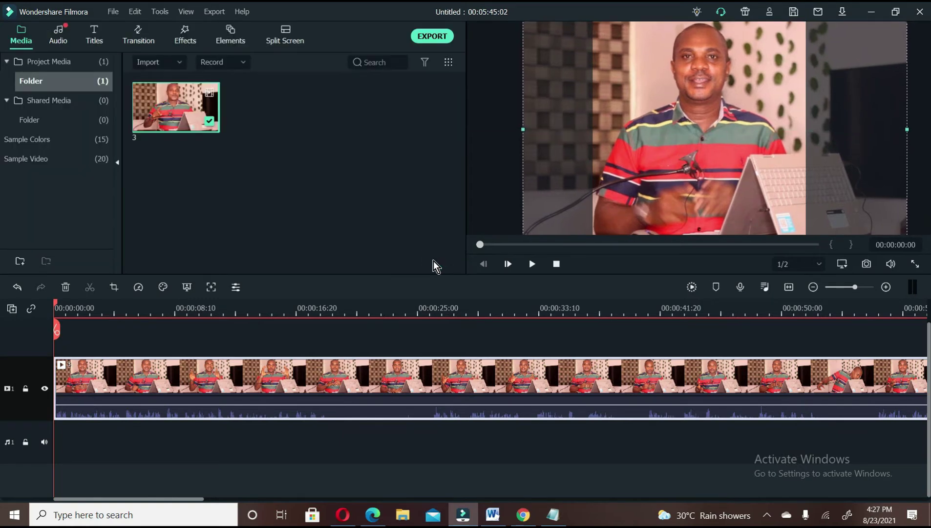
Step: Start a new 9:16 portrait project without saving the square project
click(106, 311)
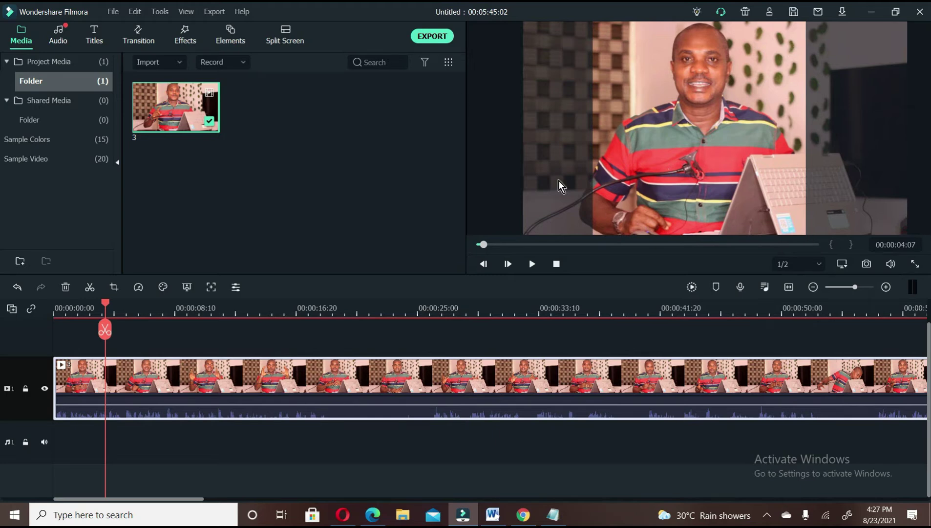
click(110, 13)
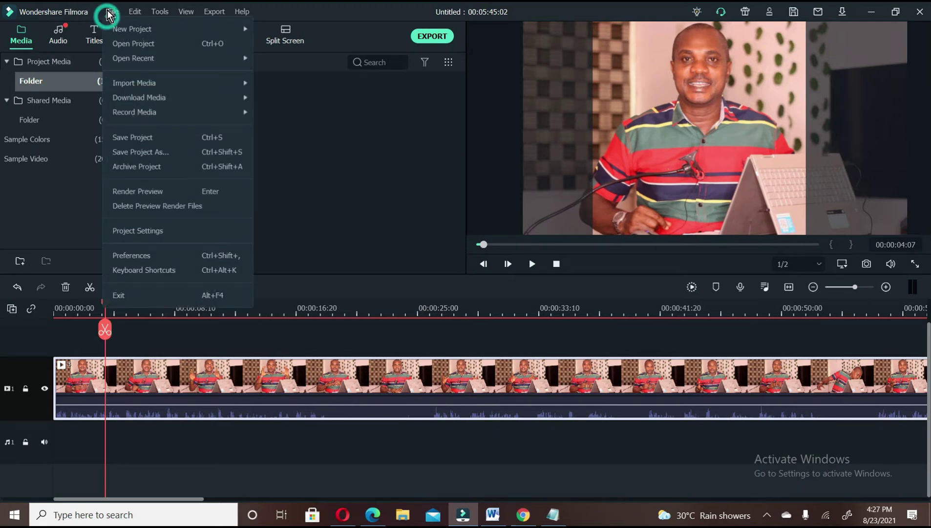
mouse_move(116, 30)
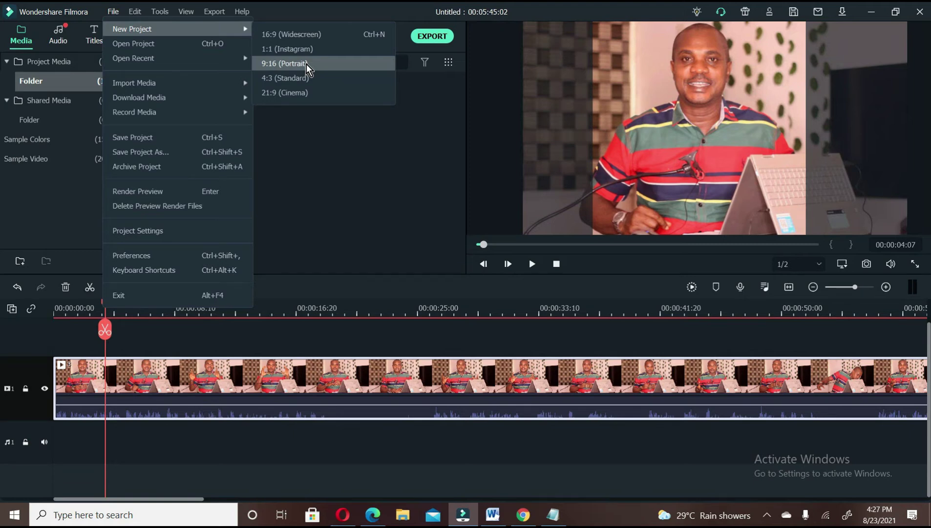
click(306, 64)
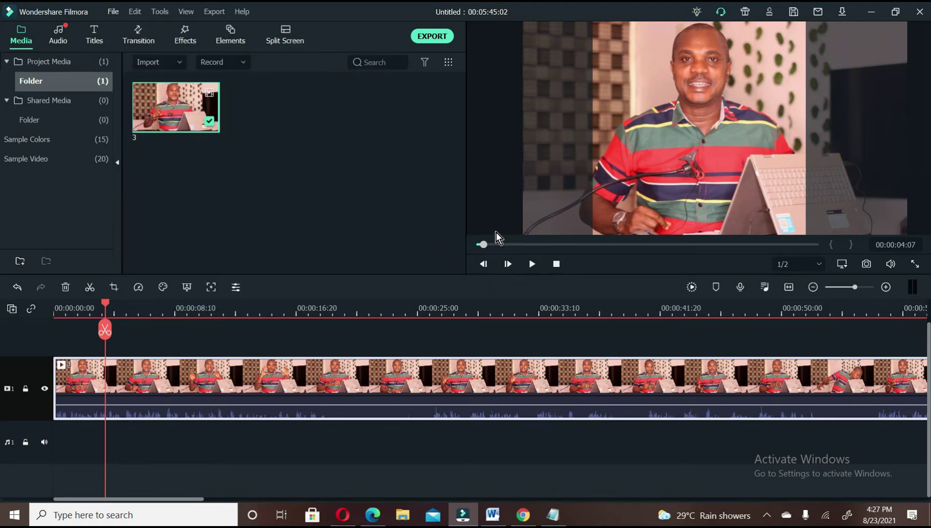
click(578, 254)
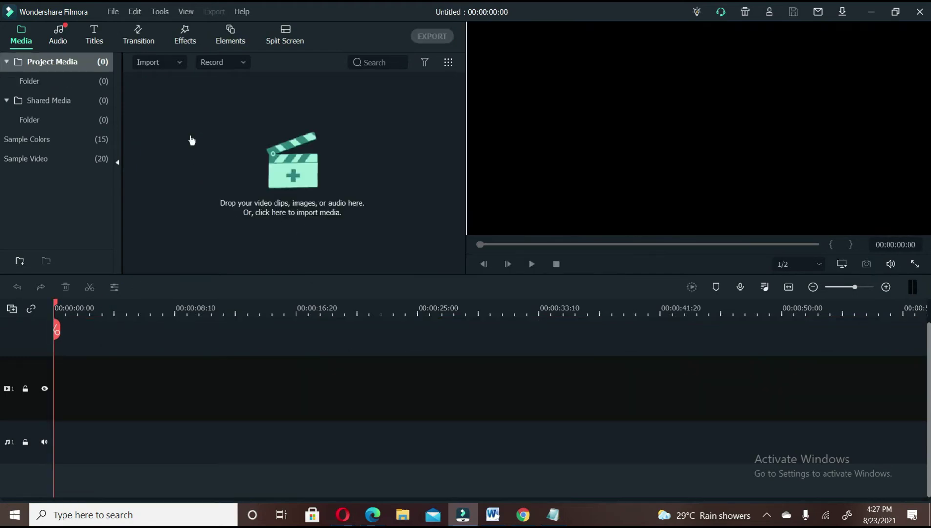
Step: Import clip 3, place it at the track start, and keep 1080 x 1920 25fps
click(262, 156)
double_click(261, 110)
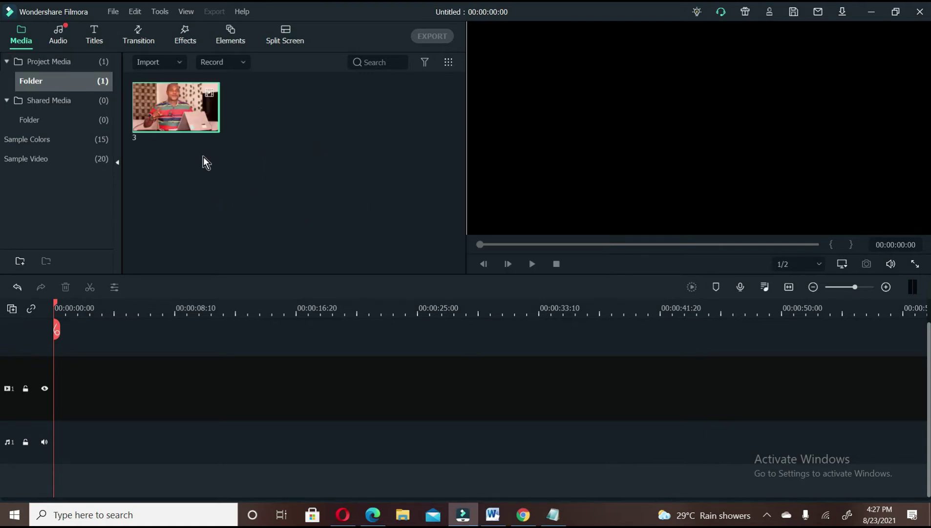
drag(178, 104, 55, 377)
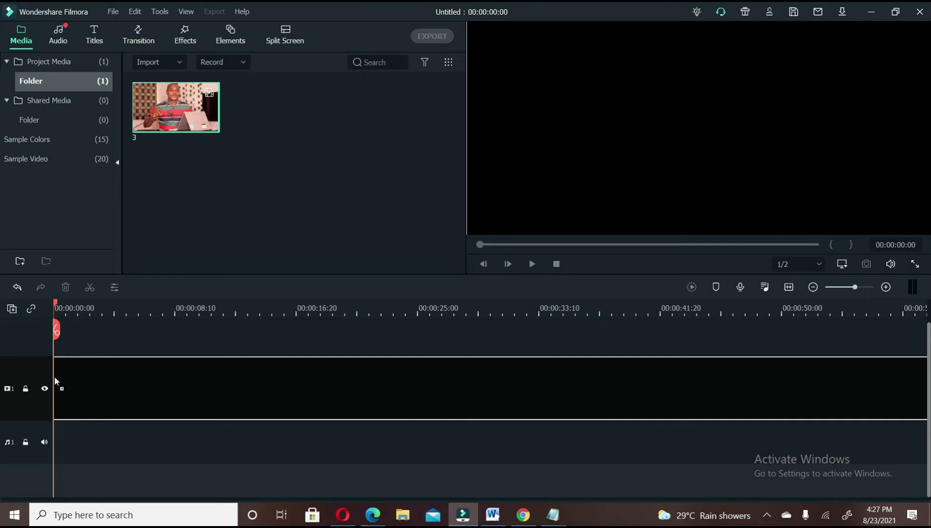
drag(563, 325, 527, 322)
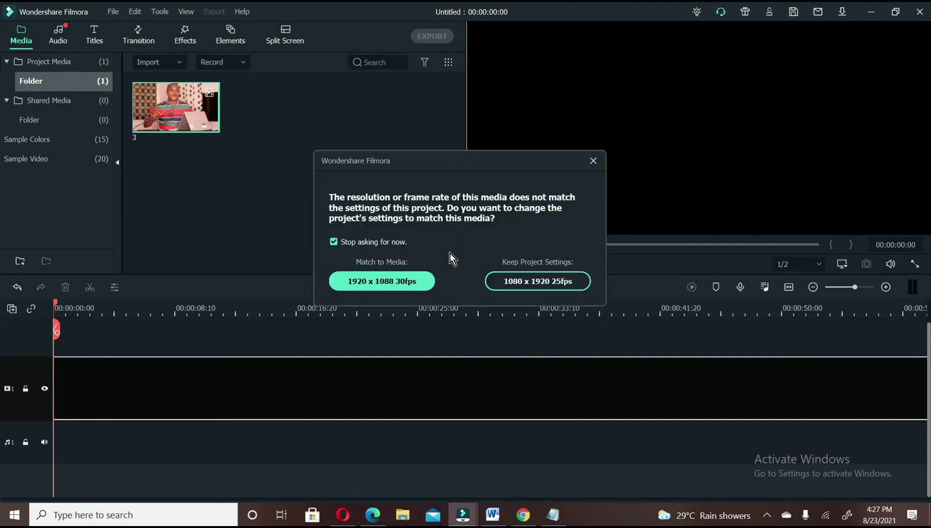
click(543, 280)
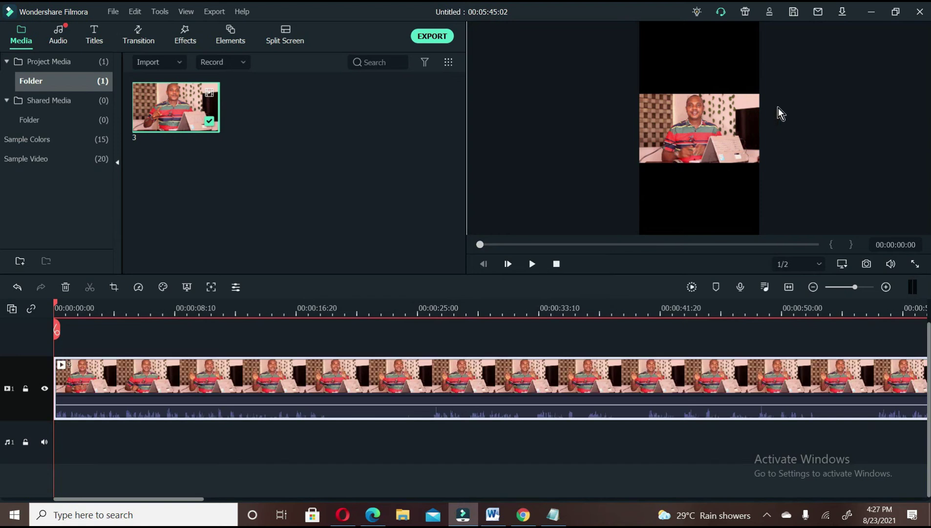
Step: Enlarge clip 3 in the preview so it fills the portrait frame
click(701, 143)
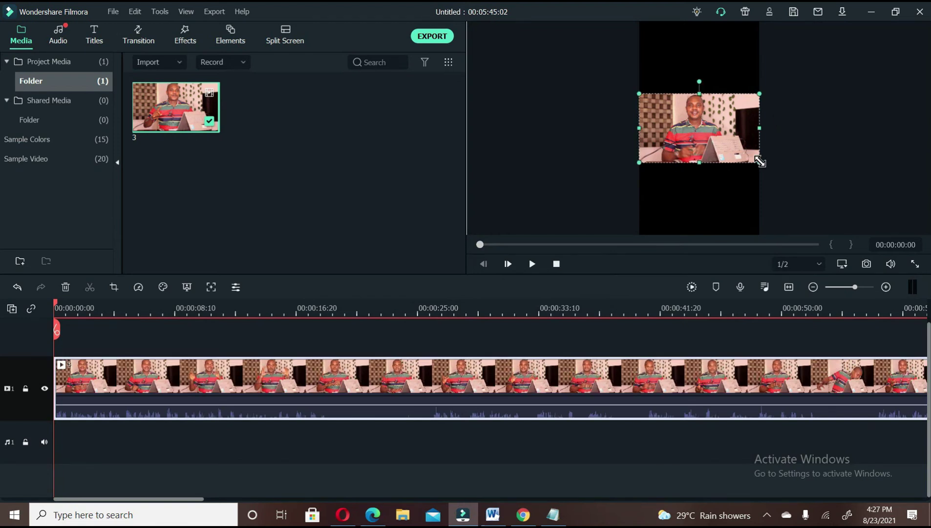
drag(761, 162, 817, 239)
drag(638, 117, 513, 54)
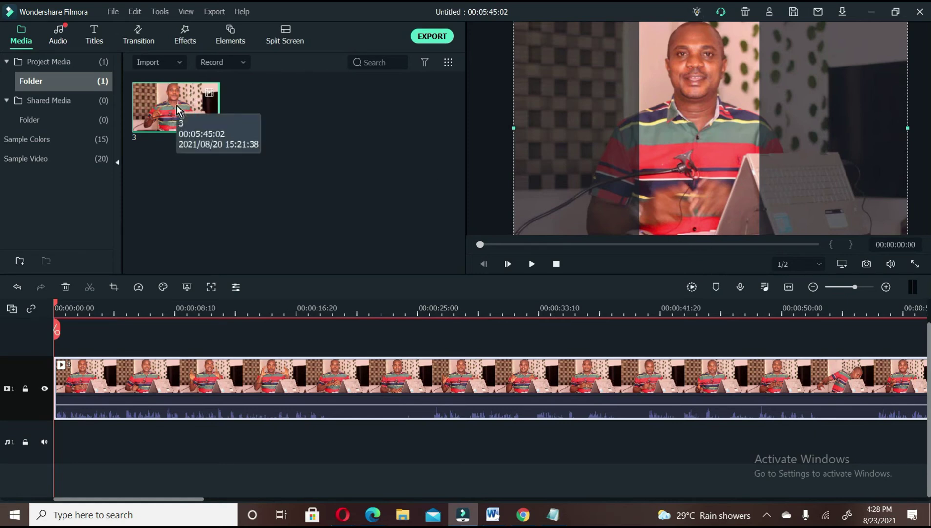
Step: Start a new 4:3 Standard project, discarding the portrait project's changes
click(114, 11)
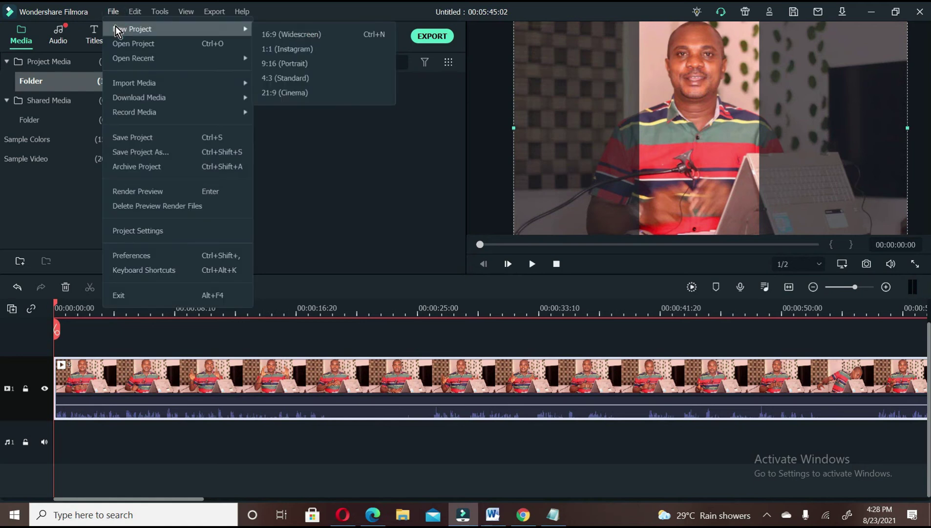
click(312, 76)
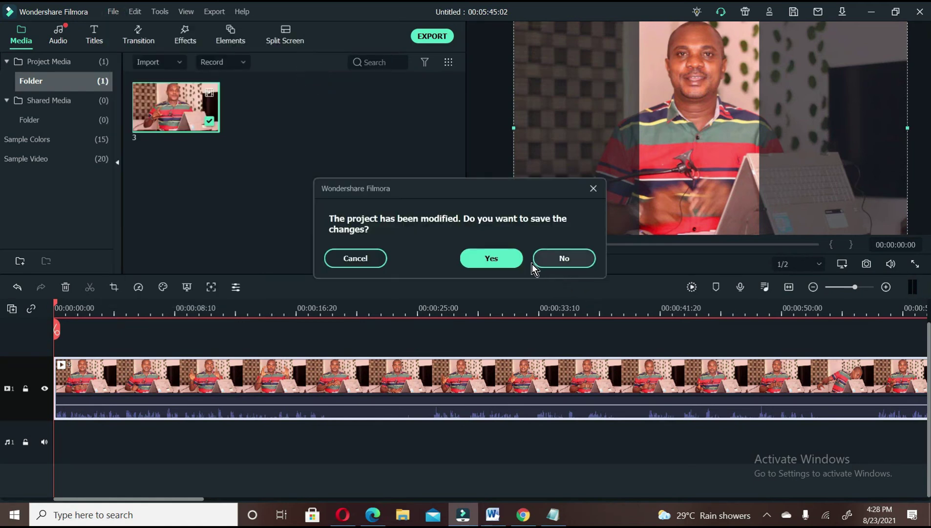
click(112, 12)
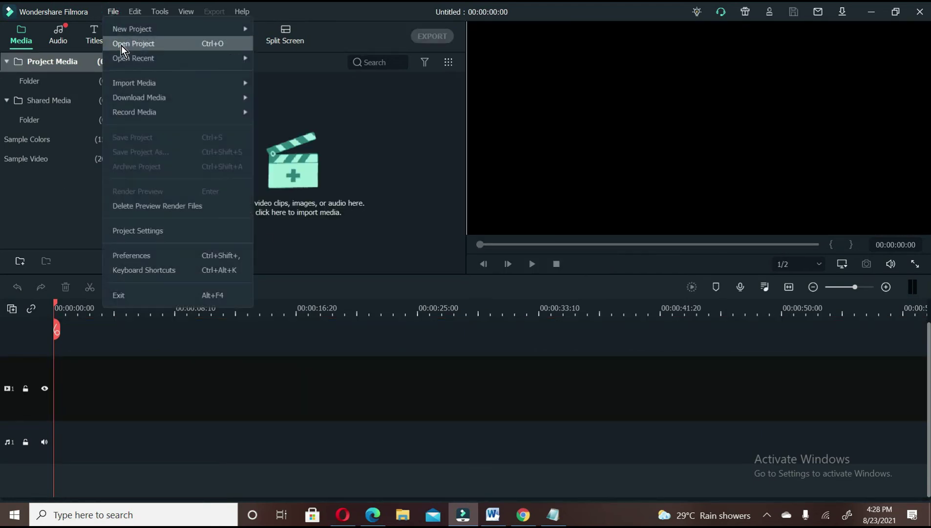
mouse_move(123, 32)
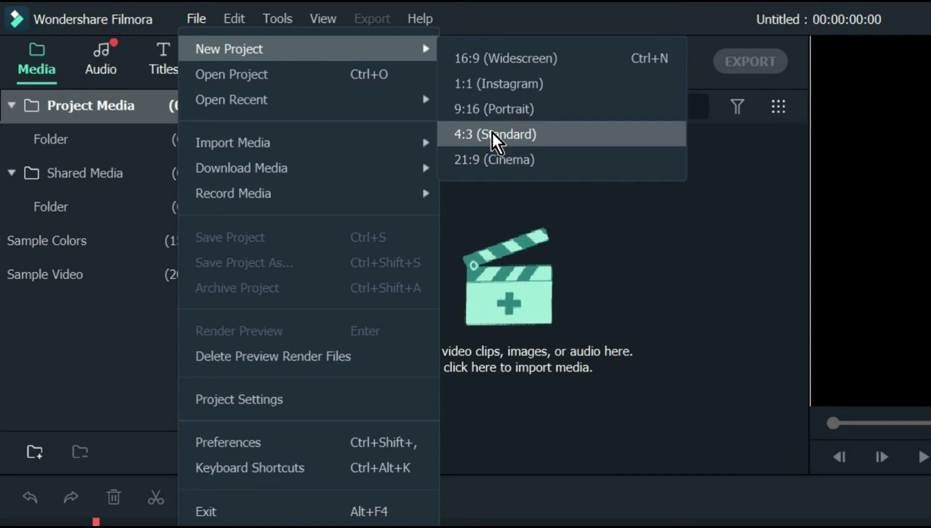
click(657, 144)
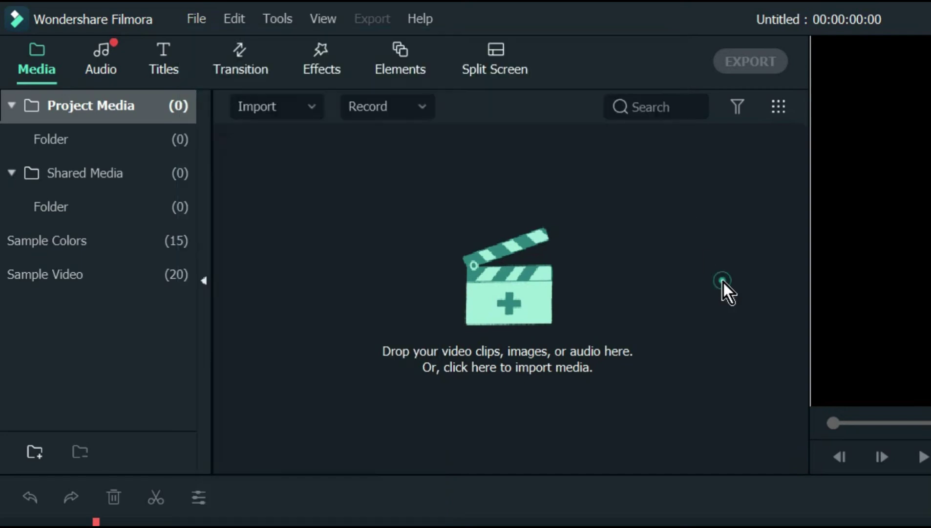
Step: Place clip 3 at the start of the timeline and keep 640 x 480 settings
click(487, 278)
key(Escape)
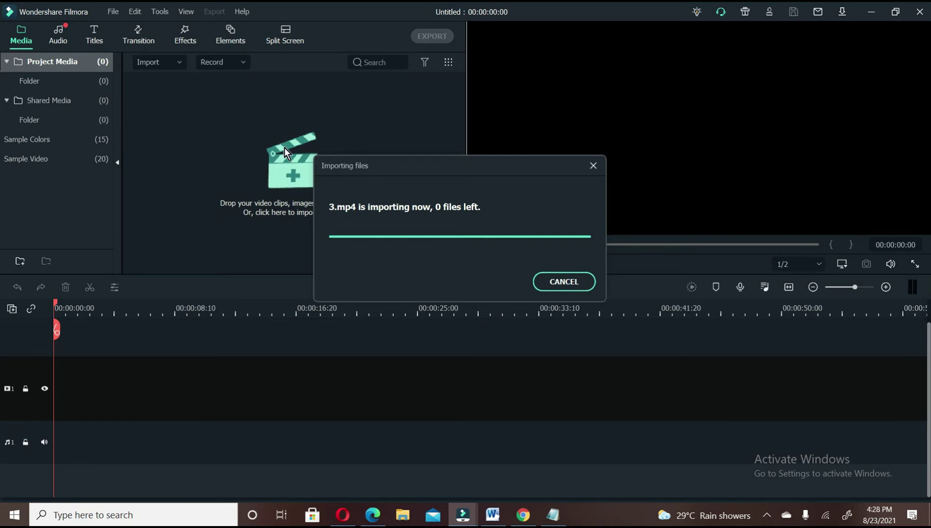
drag(192, 111, 45, 396)
drag(517, 343, 583, 328)
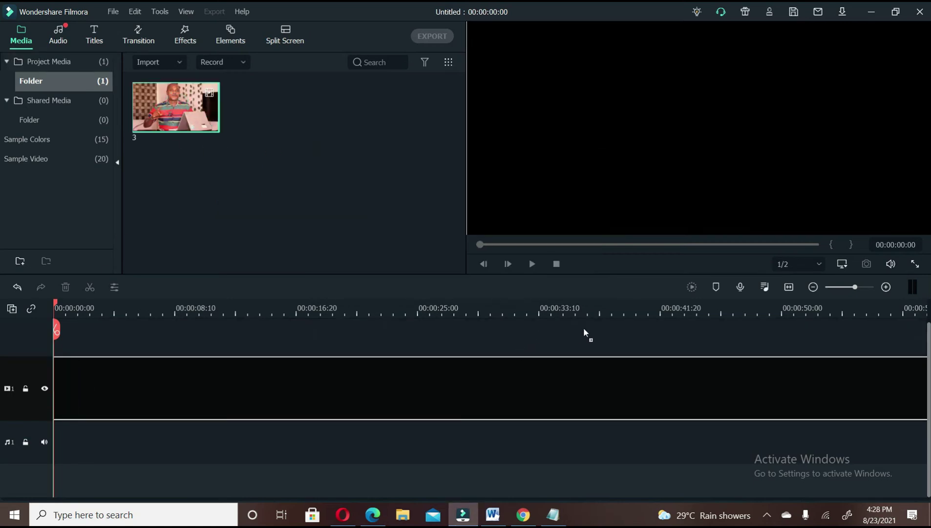
click(543, 283)
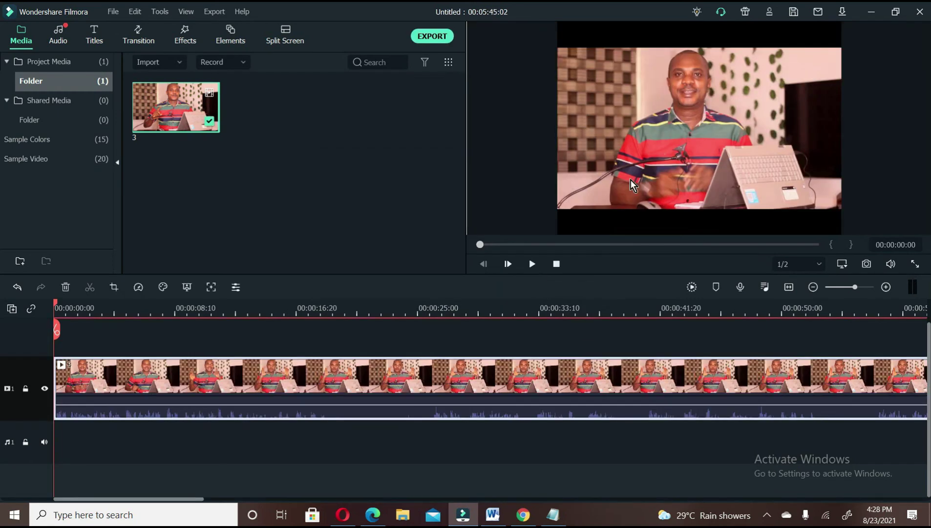
Step: Enlarge and centre clip 3 so it fills the 4:3 frame without black bars
double_click(237, 379)
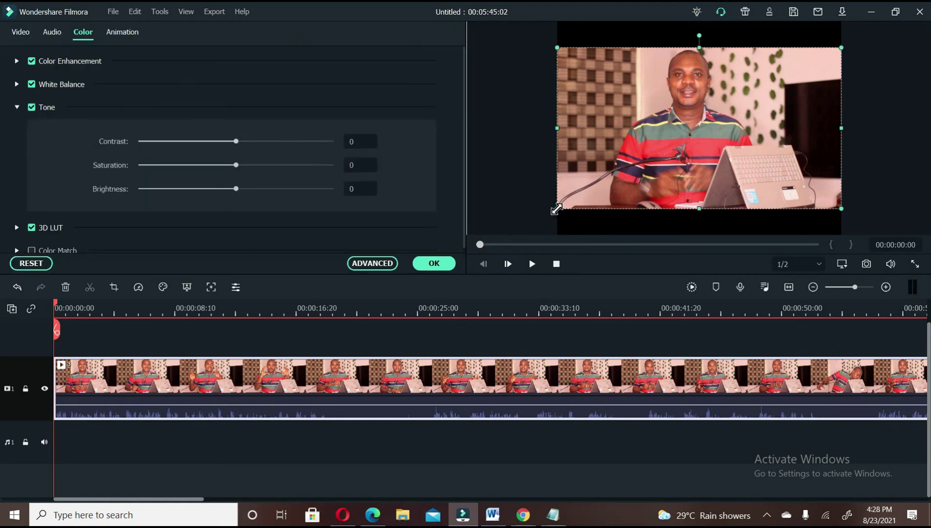
drag(557, 209, 538, 244)
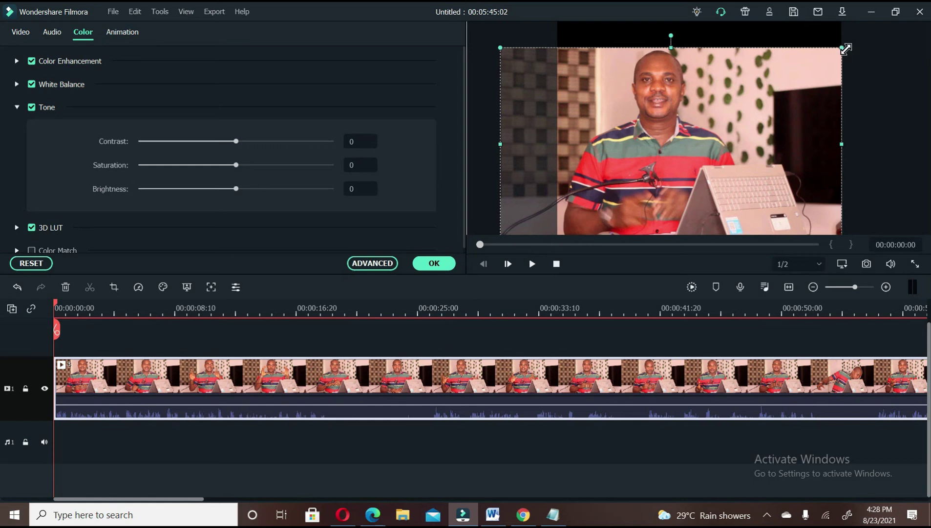
drag(840, 49, 869, 16)
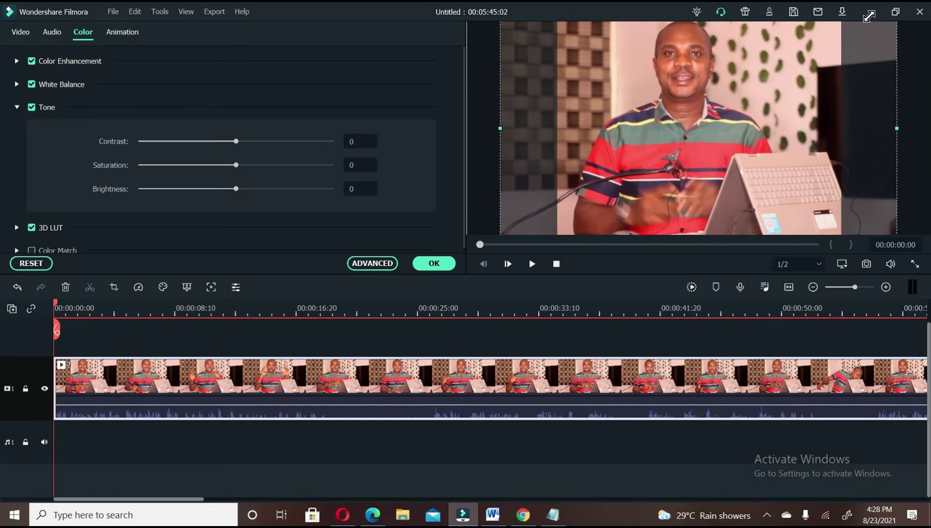
drag(737, 105, 736, 98)
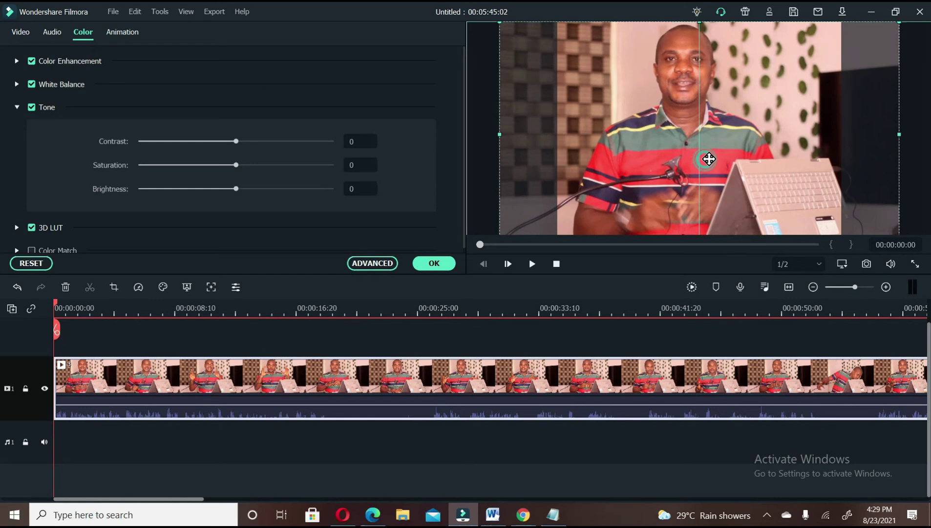
drag(709, 158, 714, 156)
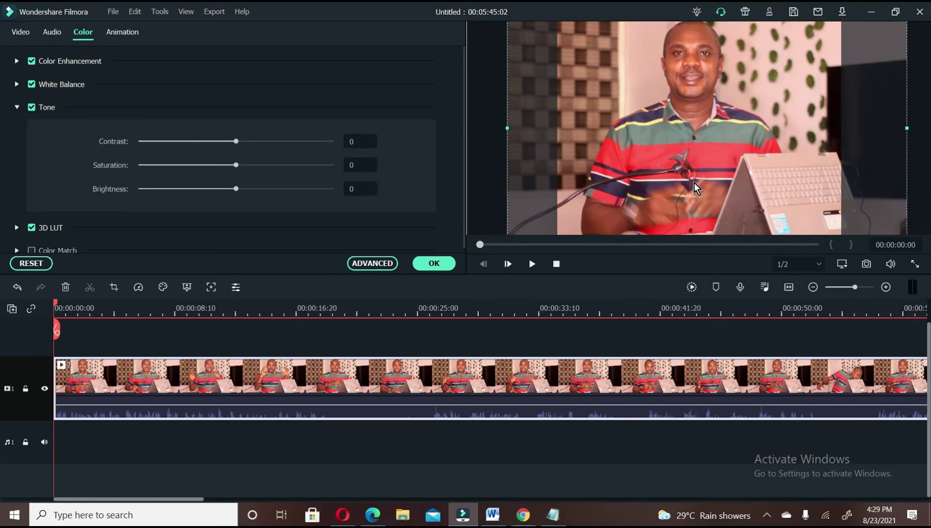
click(433, 264)
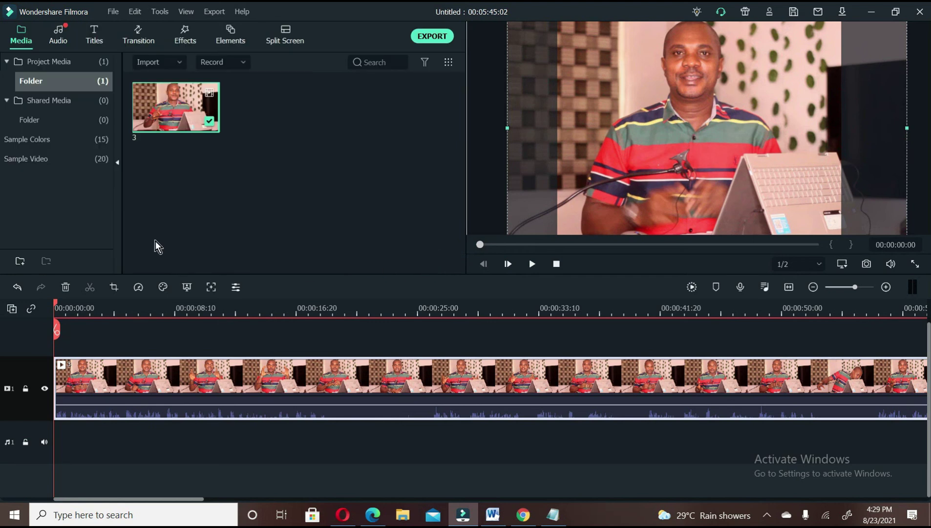
Step: Start a new 16:9 Widescreen project, discarding changes to the 4:3 project
click(117, 13)
mouse_move(117, 28)
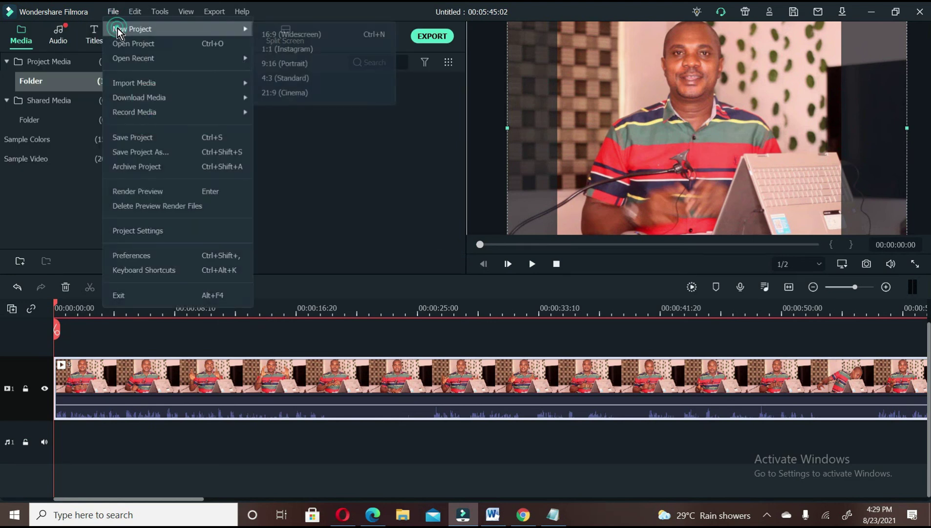
click(324, 36)
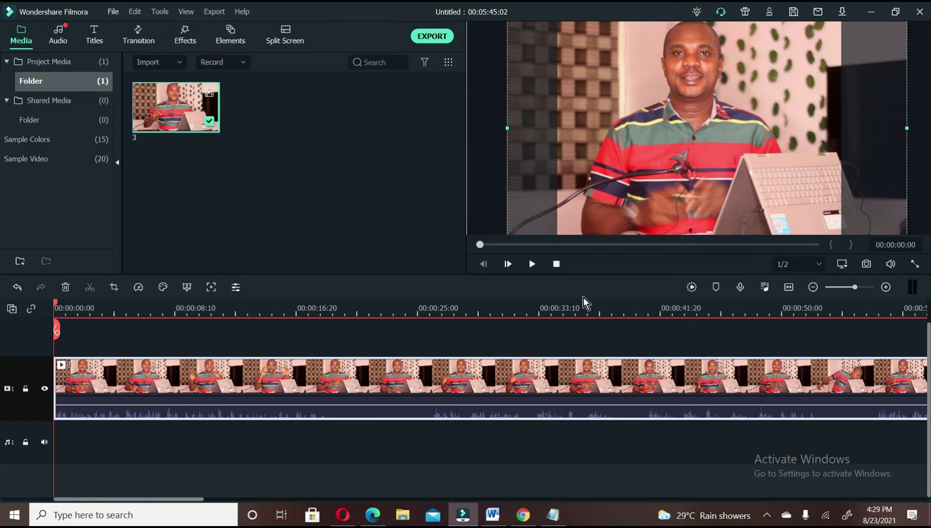
click(569, 259)
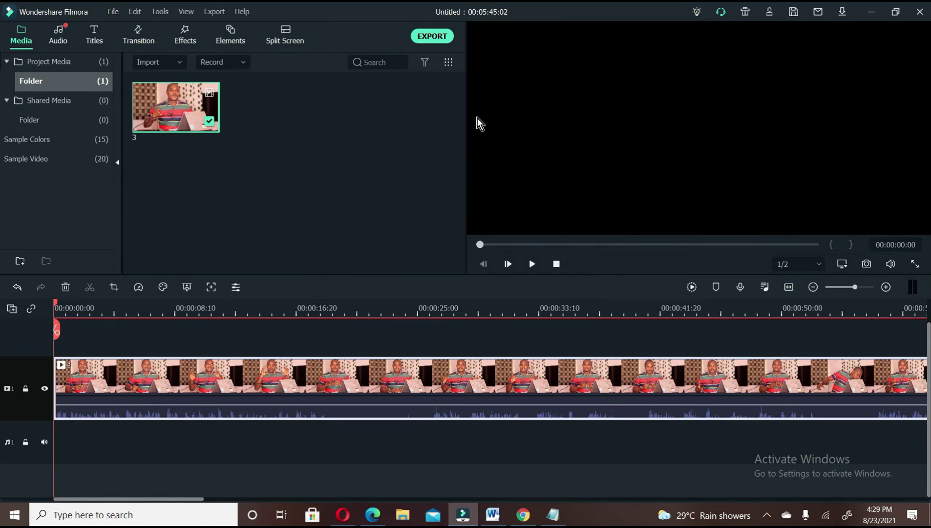
Step: Import video 3, place it on the video track, and keep 1920 x 1080 25fps
click(282, 166)
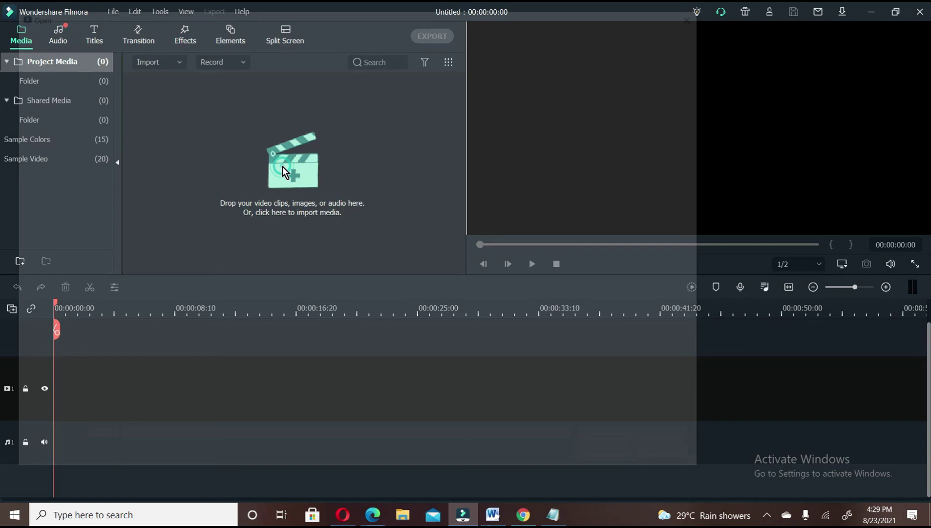
click(267, 118)
double_click(267, 118)
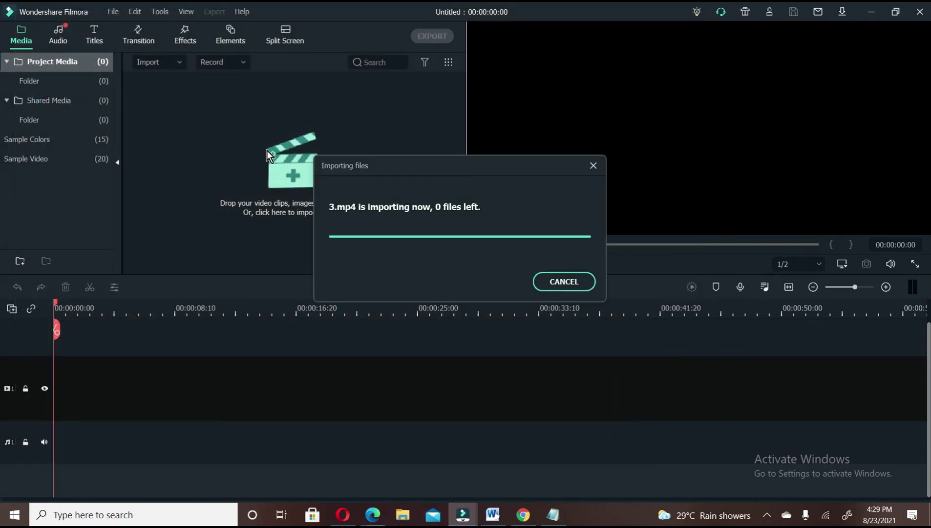
drag(201, 110, 45, 388)
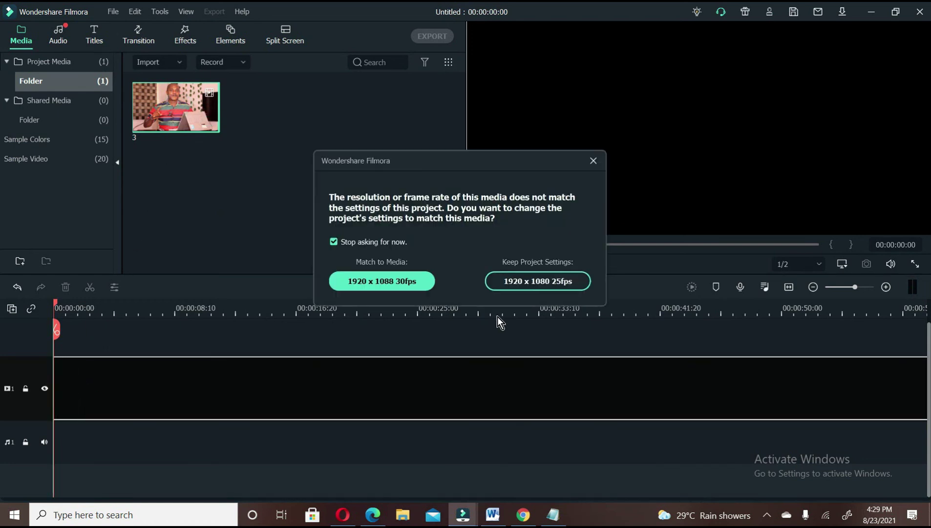
click(527, 281)
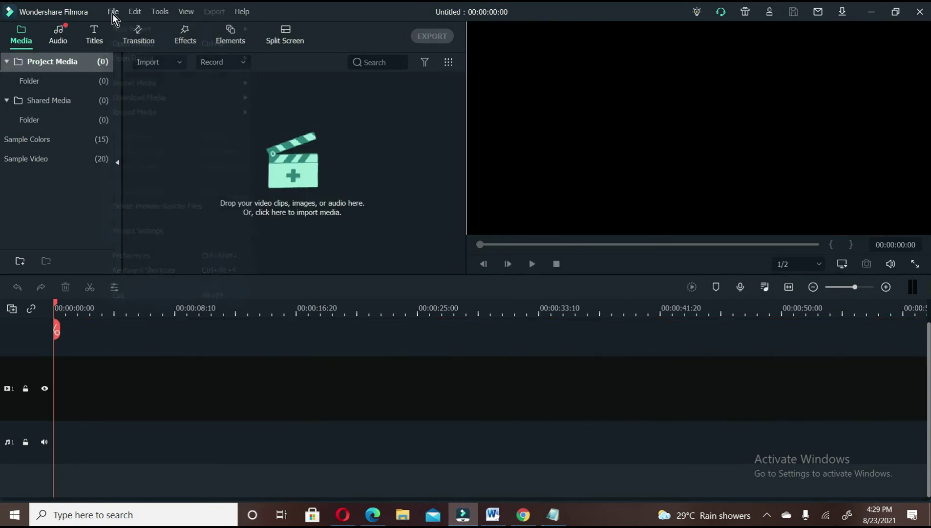
click(113, 11)
mouse_move(113, 31)
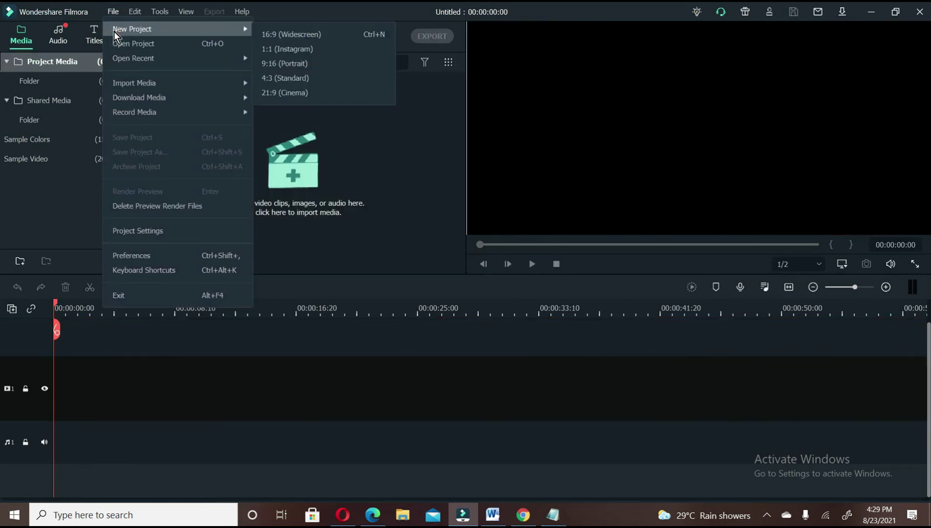